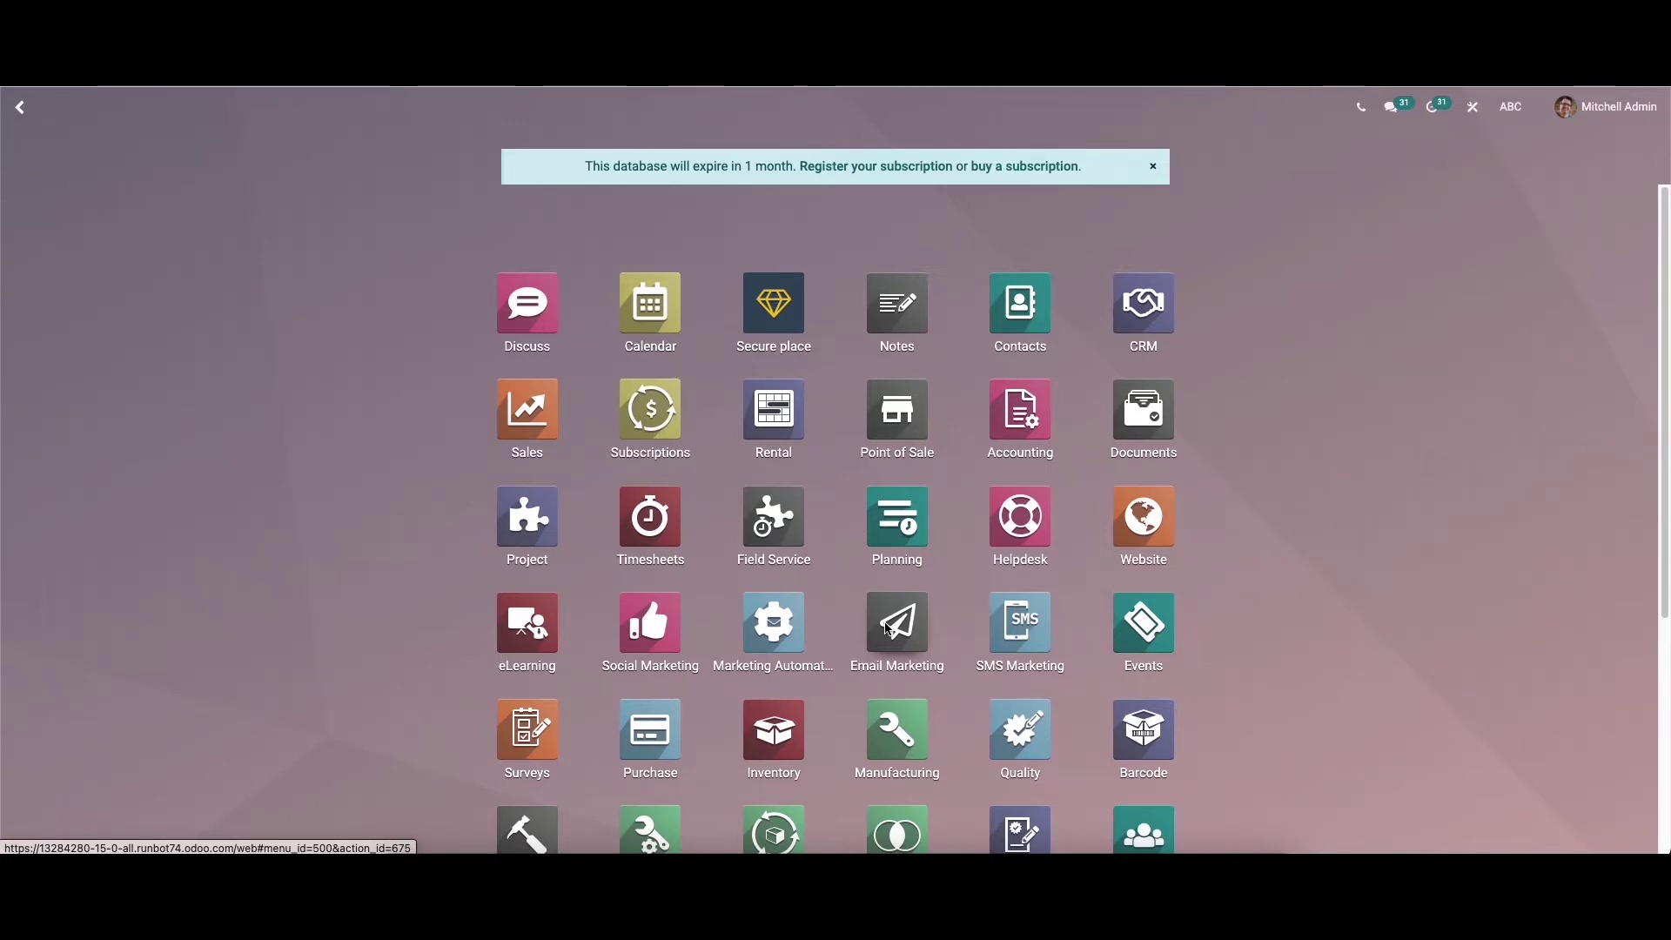
# - Open Email Marketing's Mailing Lists overview showing Imported Contacts, Interested in Tree Promotions and Newsletter
pyautogui.click(885, 630)
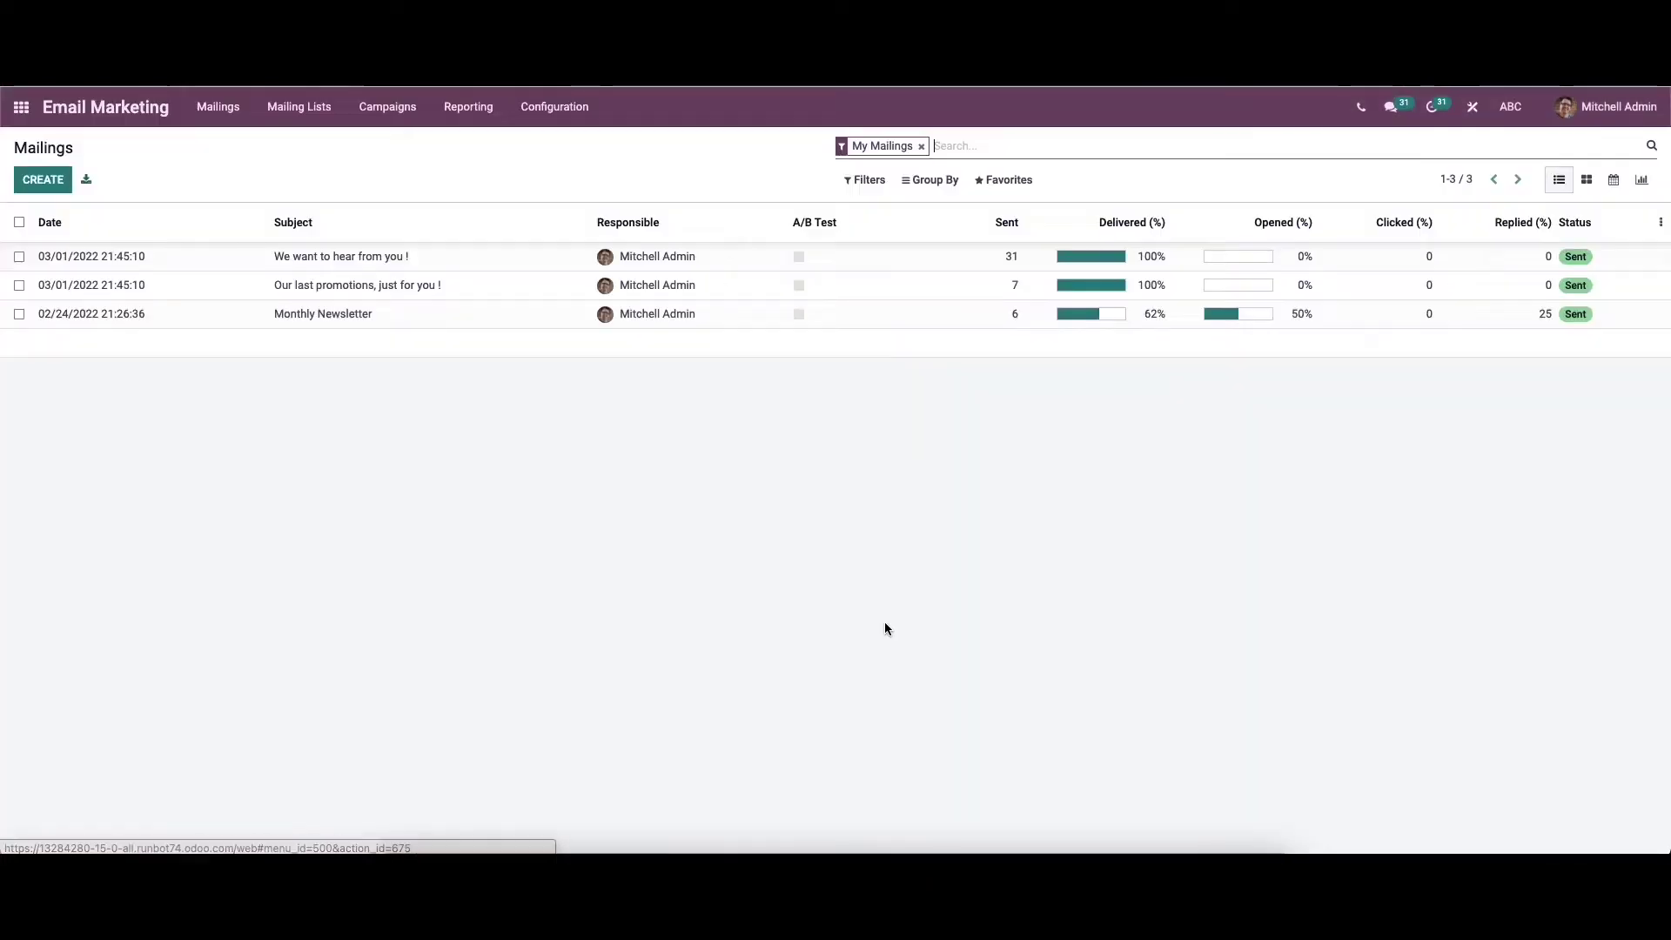
pyautogui.click(305, 110)
pyautogui.click(311, 144)
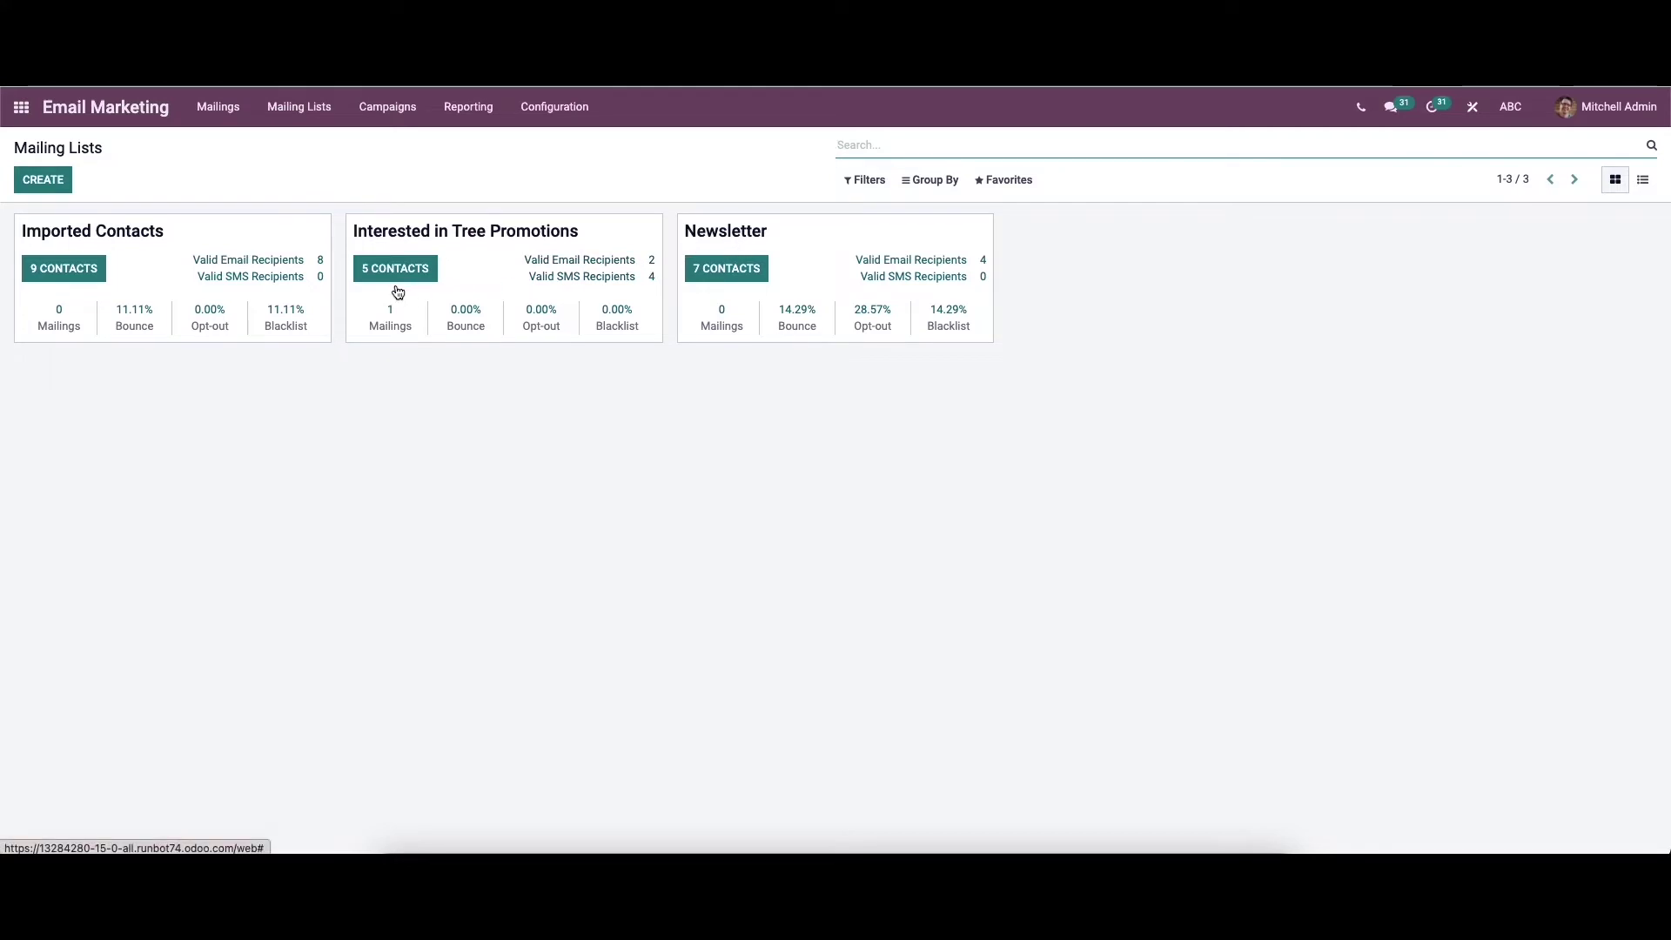
pyautogui.click(52, 180)
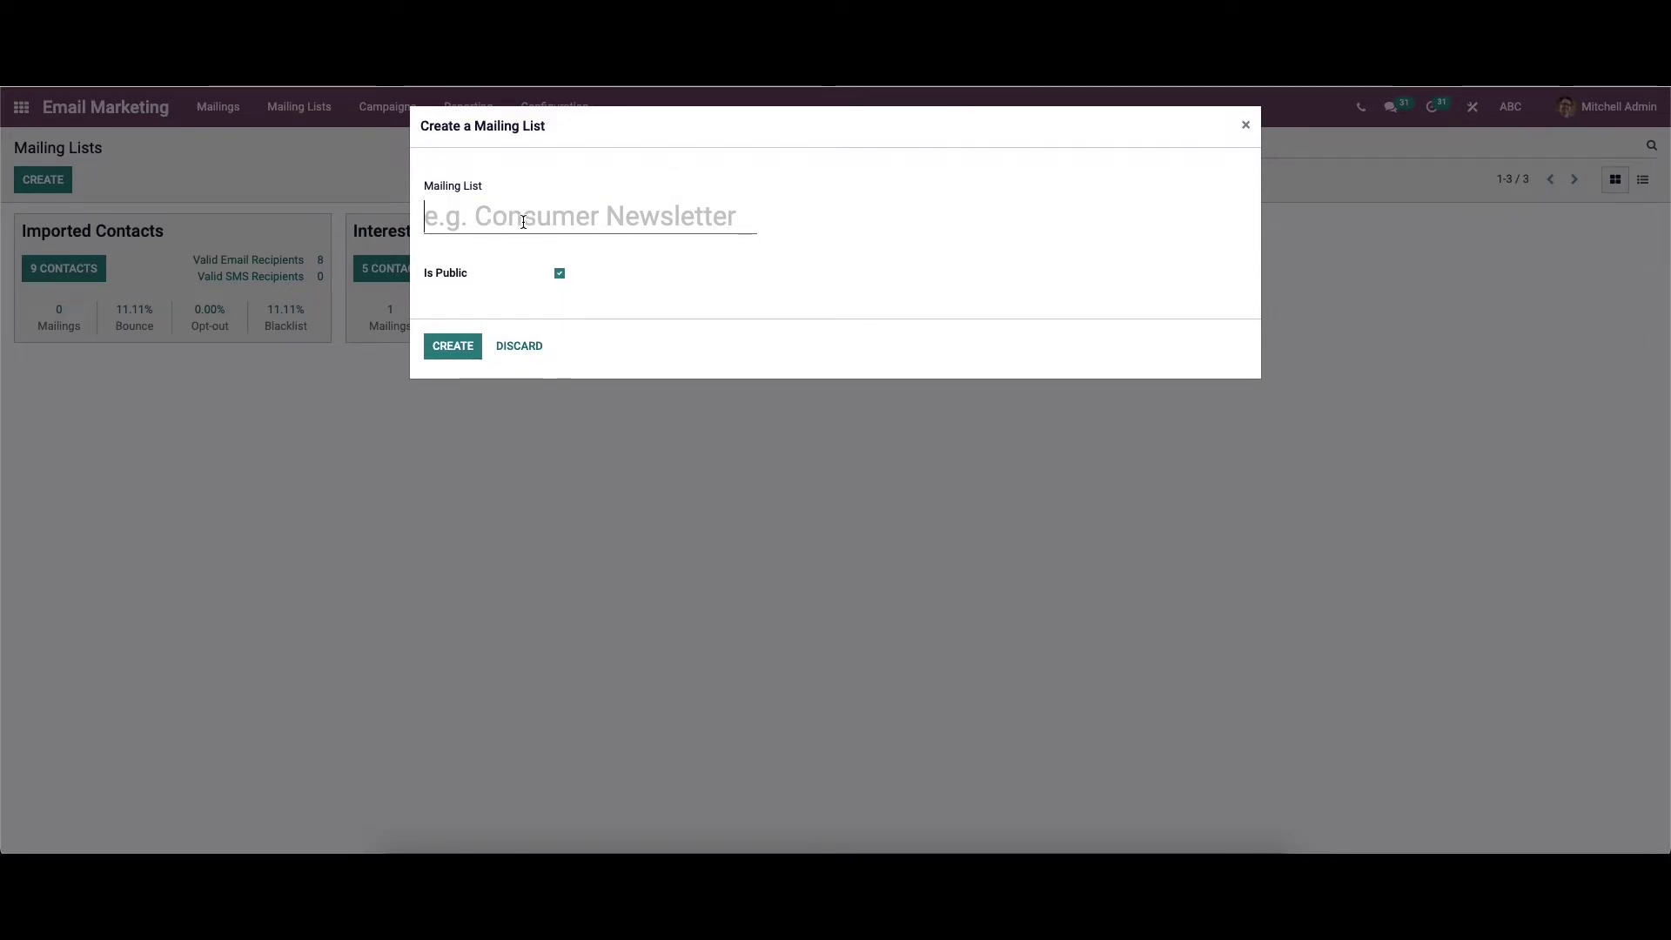
pyautogui.write('C')
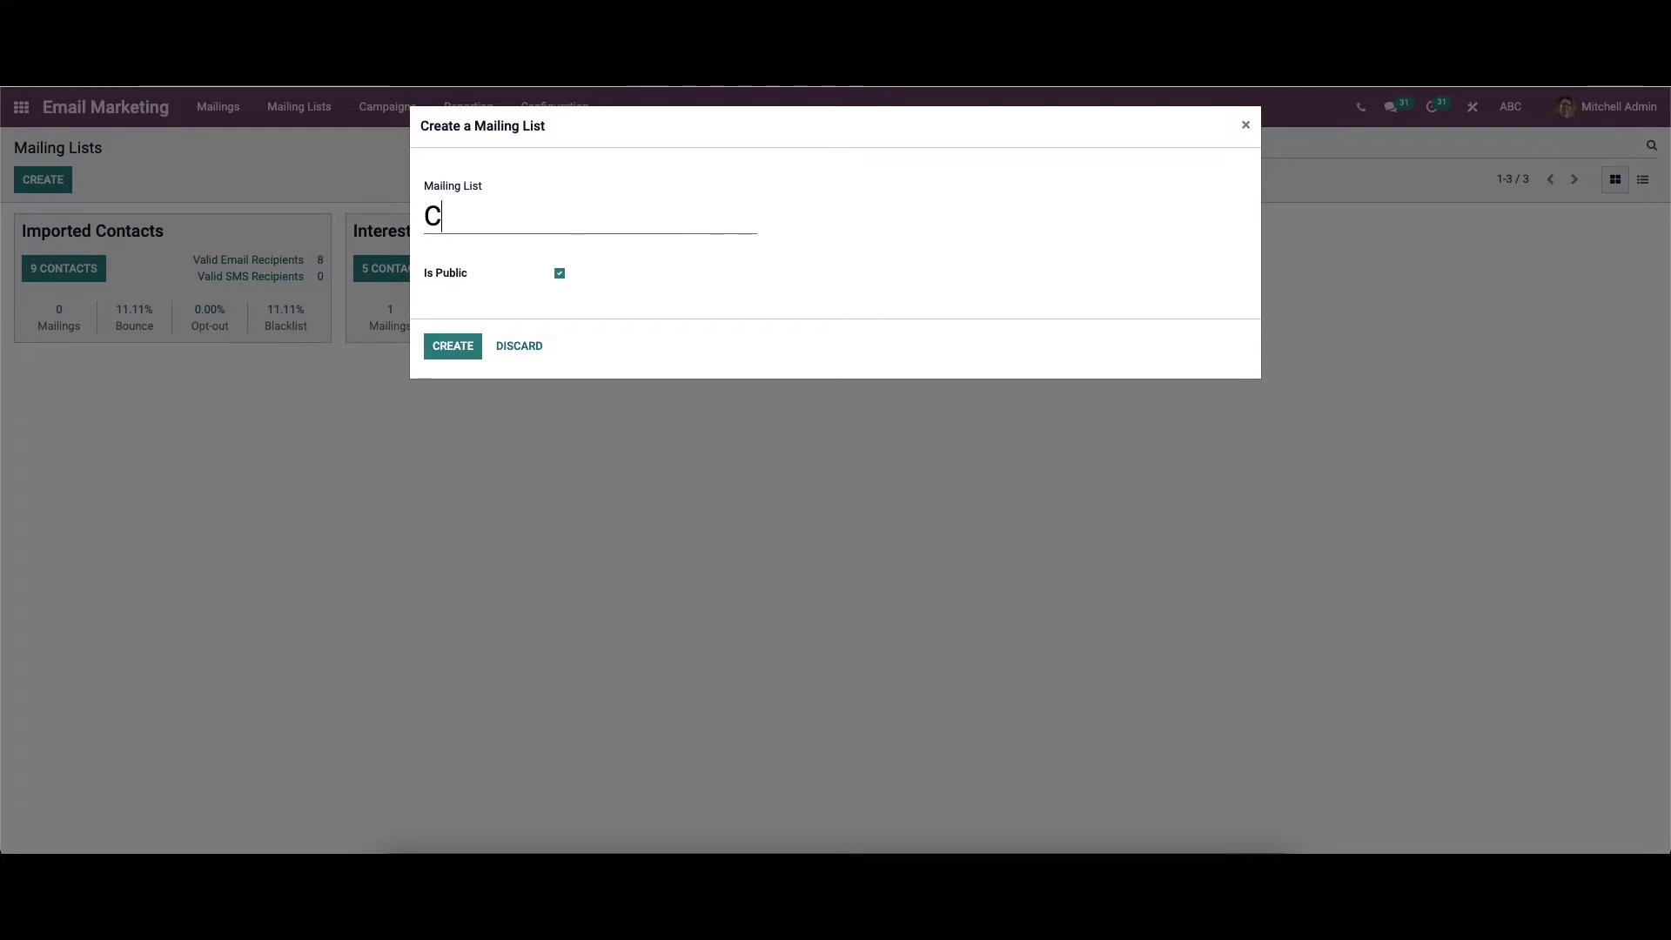
pyautogui.write('onsume')
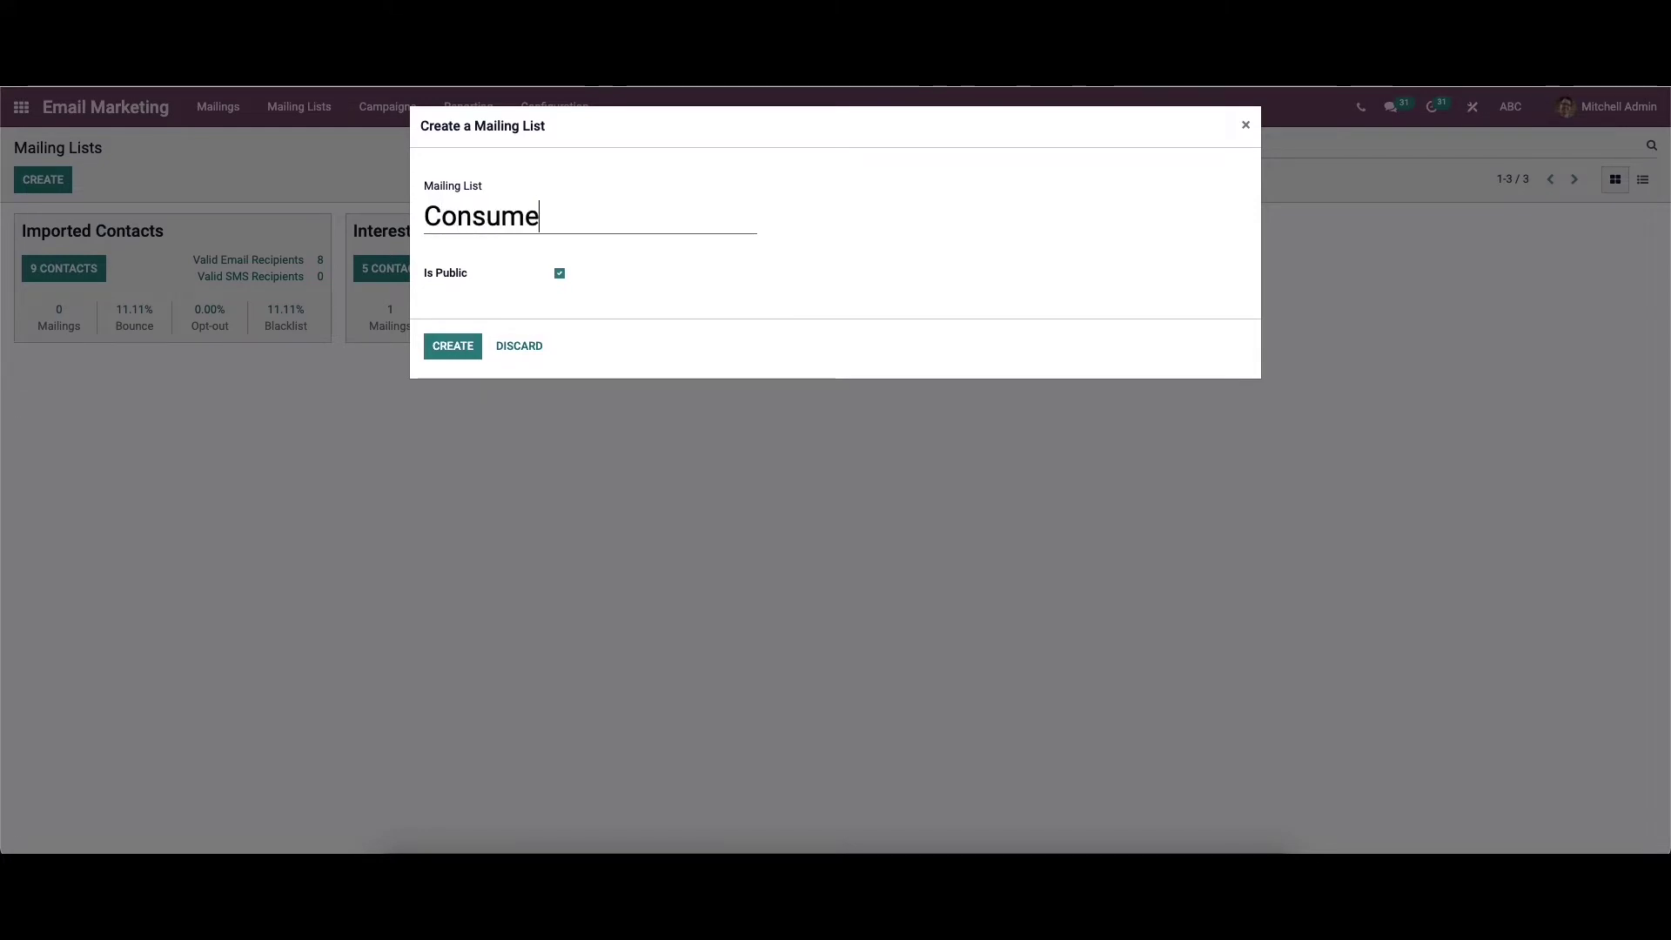
pyautogui.write('r N')
pyautogui.write('ewslett')
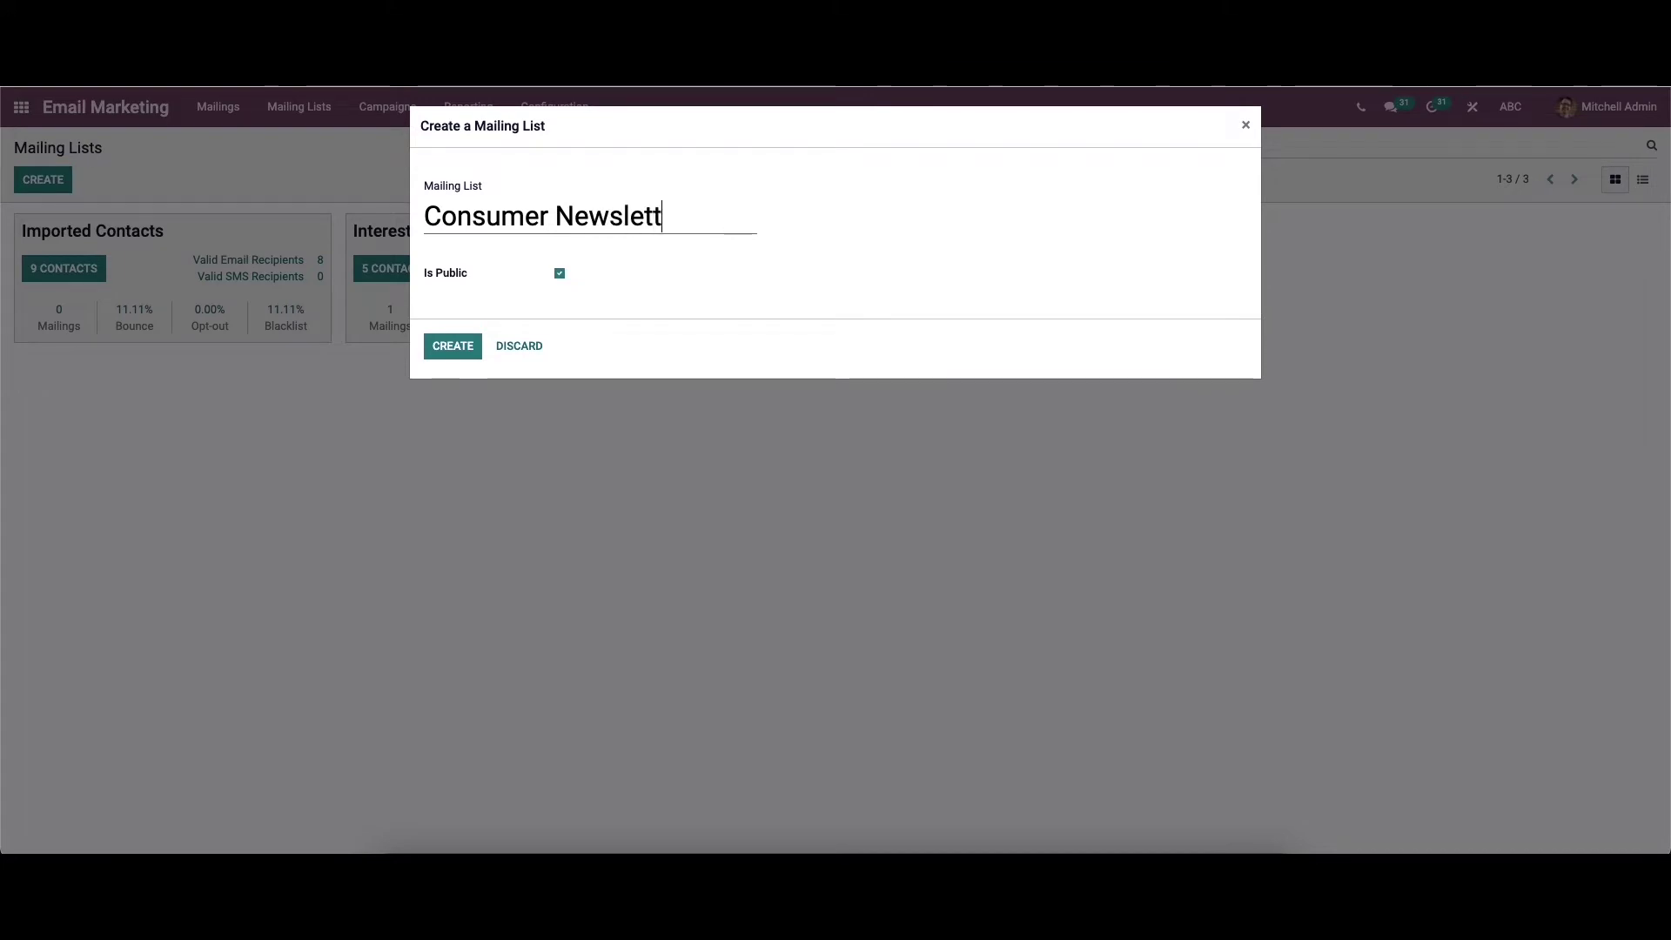
pyautogui.write('er')
# - Confirm creation of the public 'Consumer Newsletter' mailing list
pyautogui.click(445, 345)
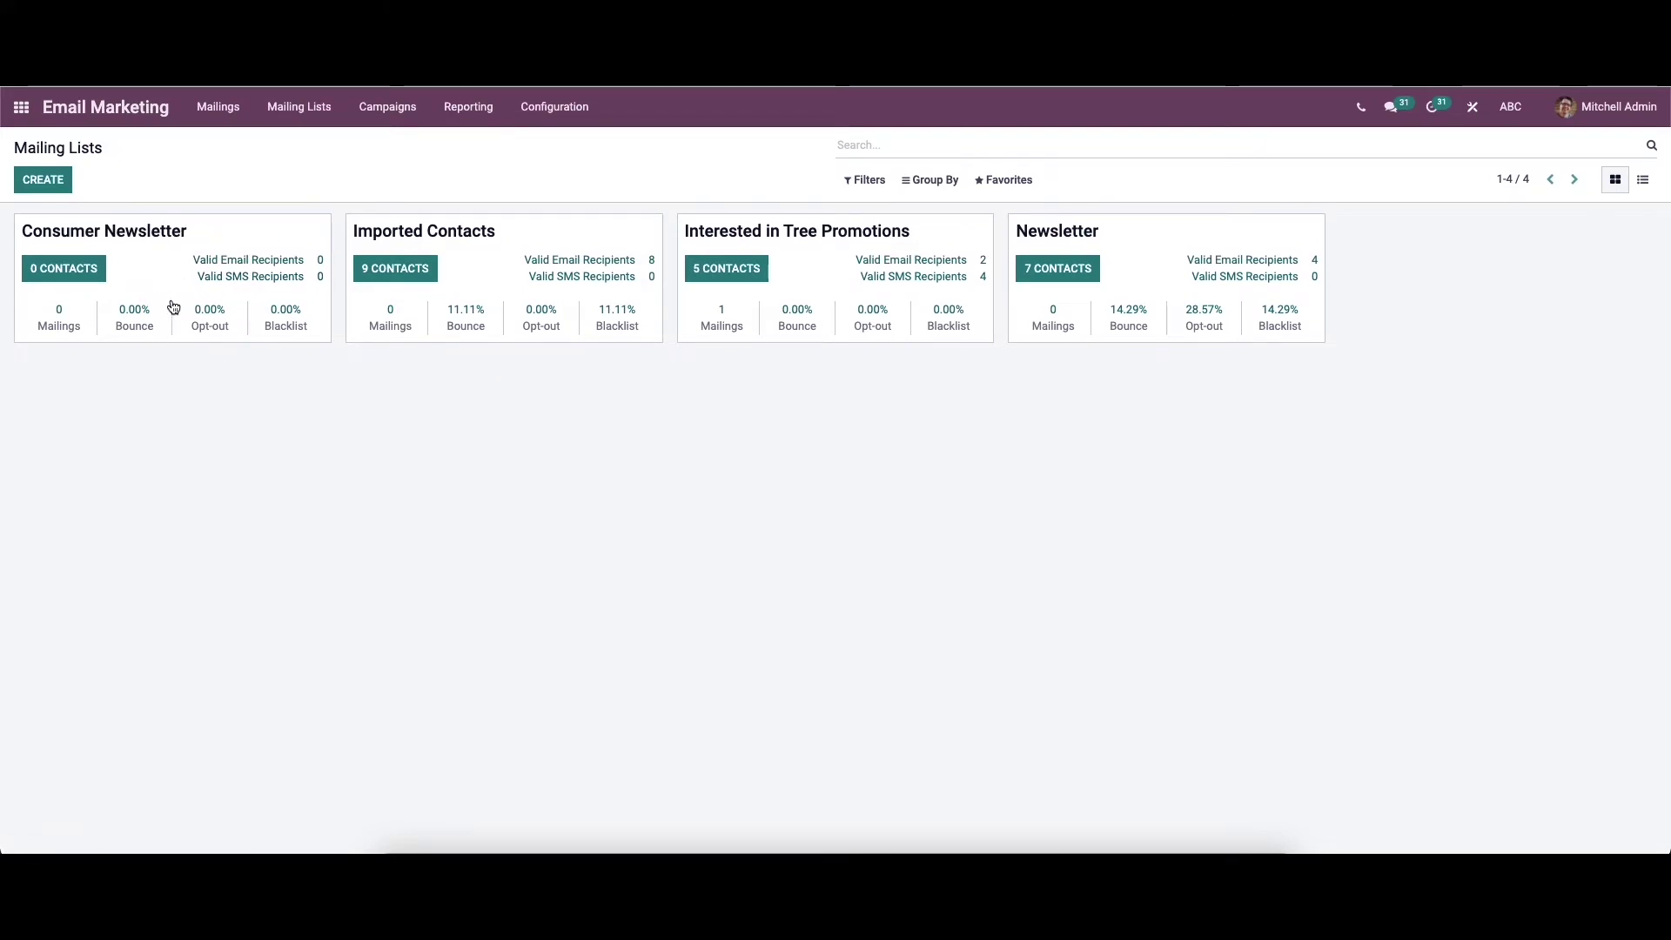
# - Open Consumer Newsletter's recipients and start a blank new mailing contact
pyautogui.click(165, 270)
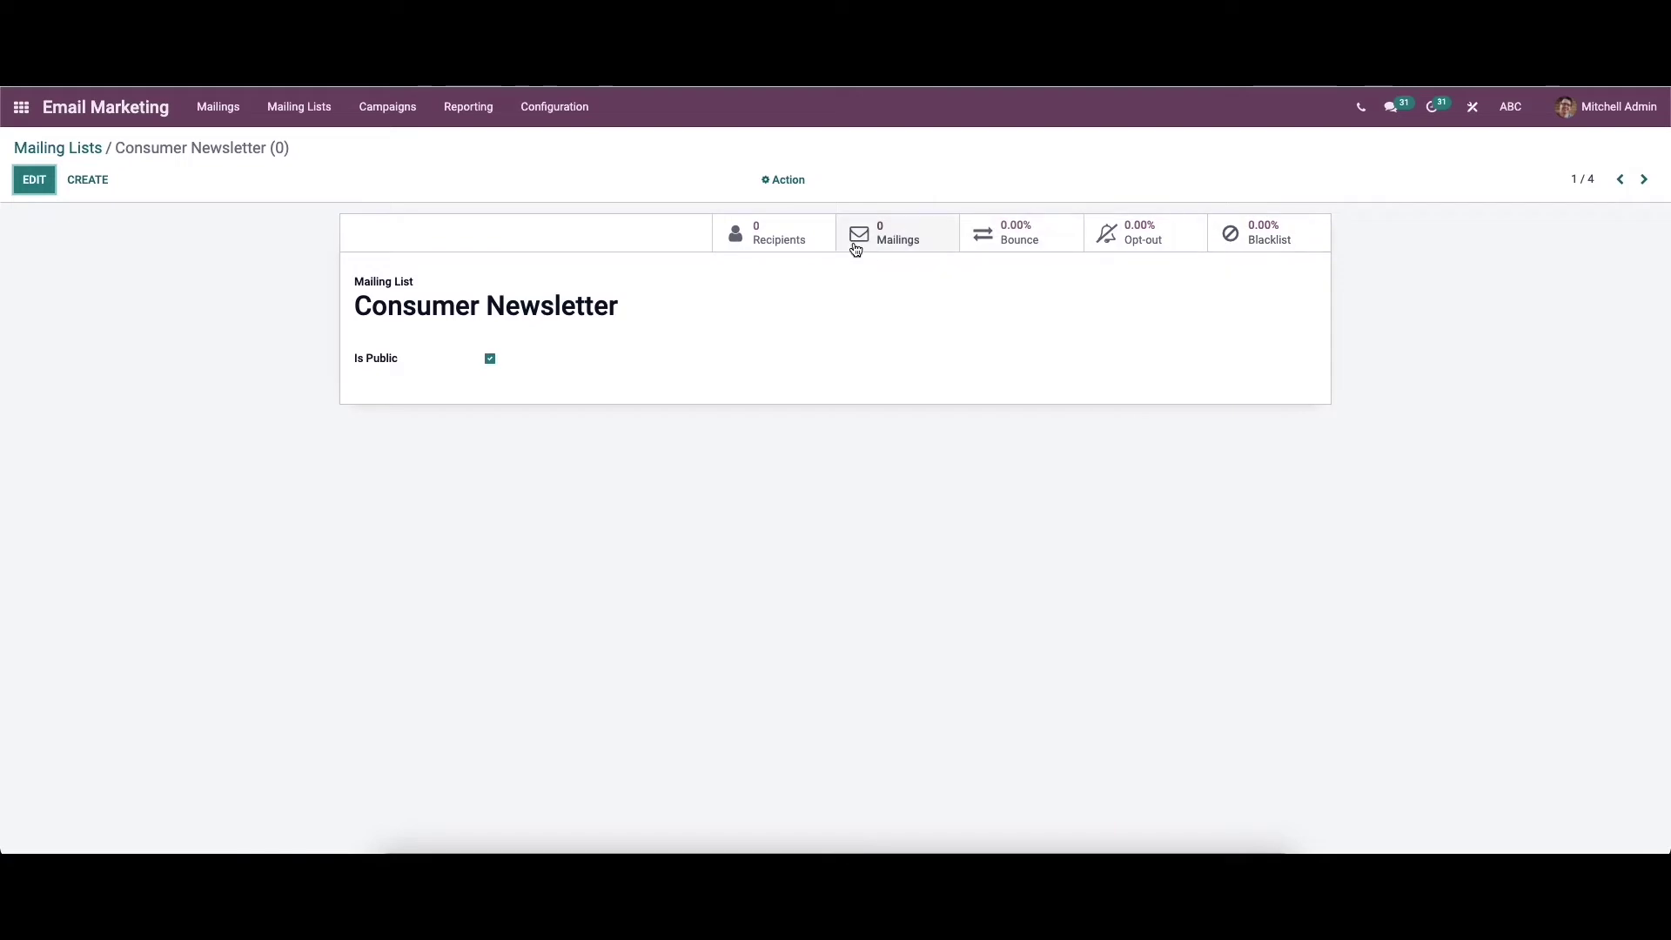
pyautogui.click(782, 232)
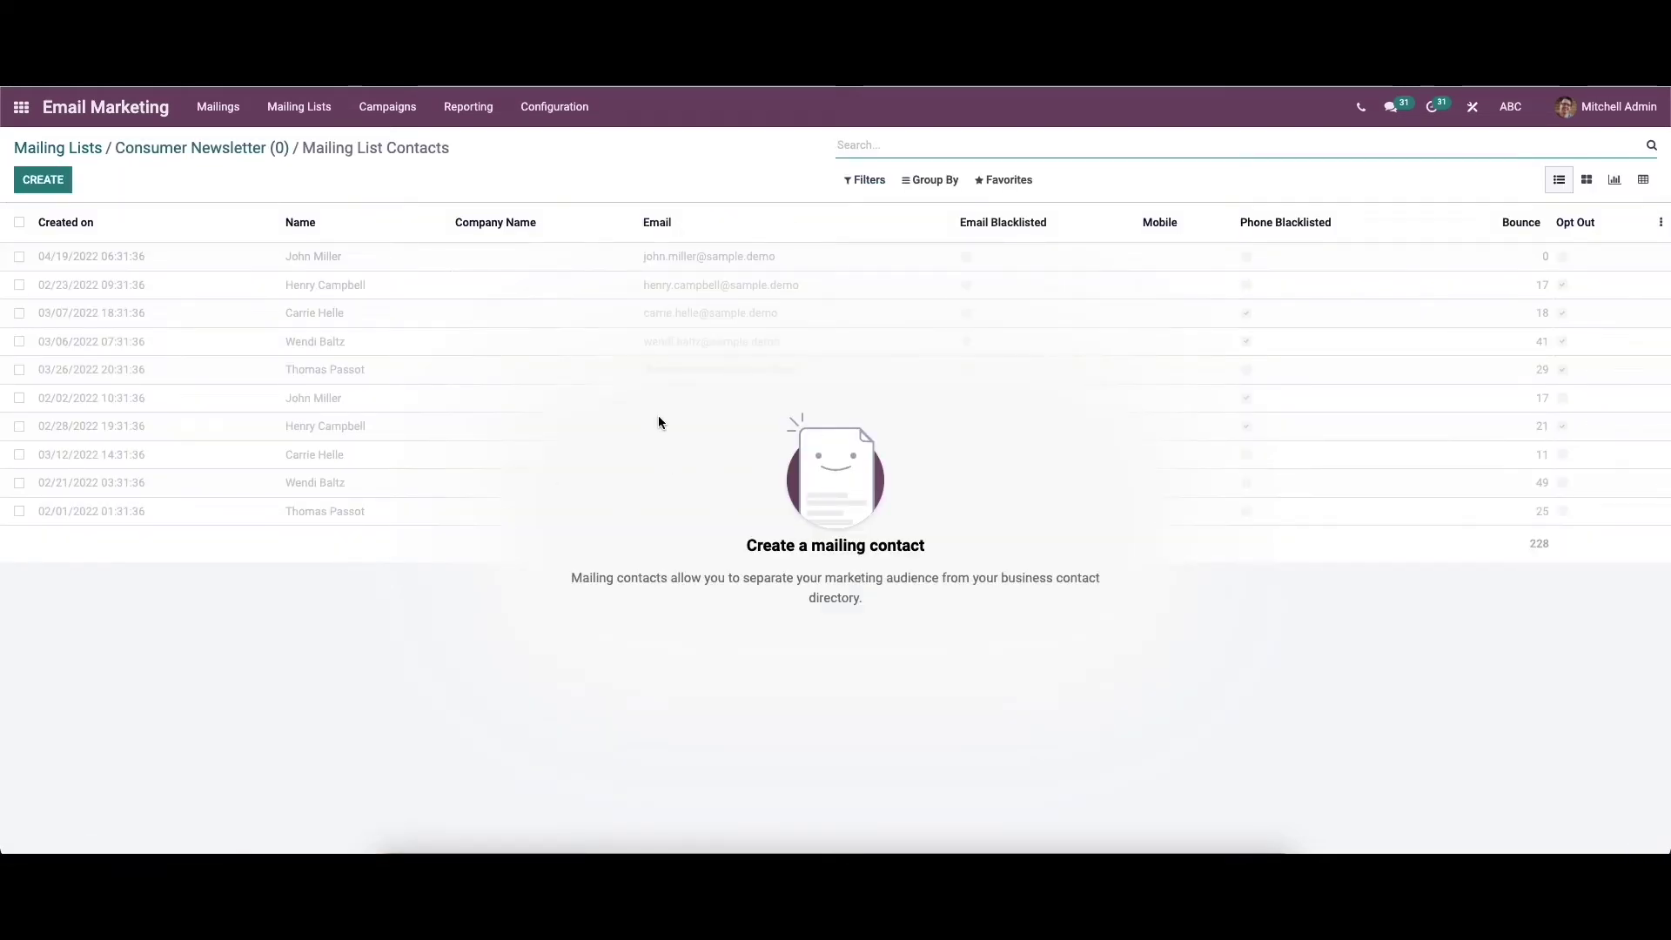
pyautogui.click(53, 181)
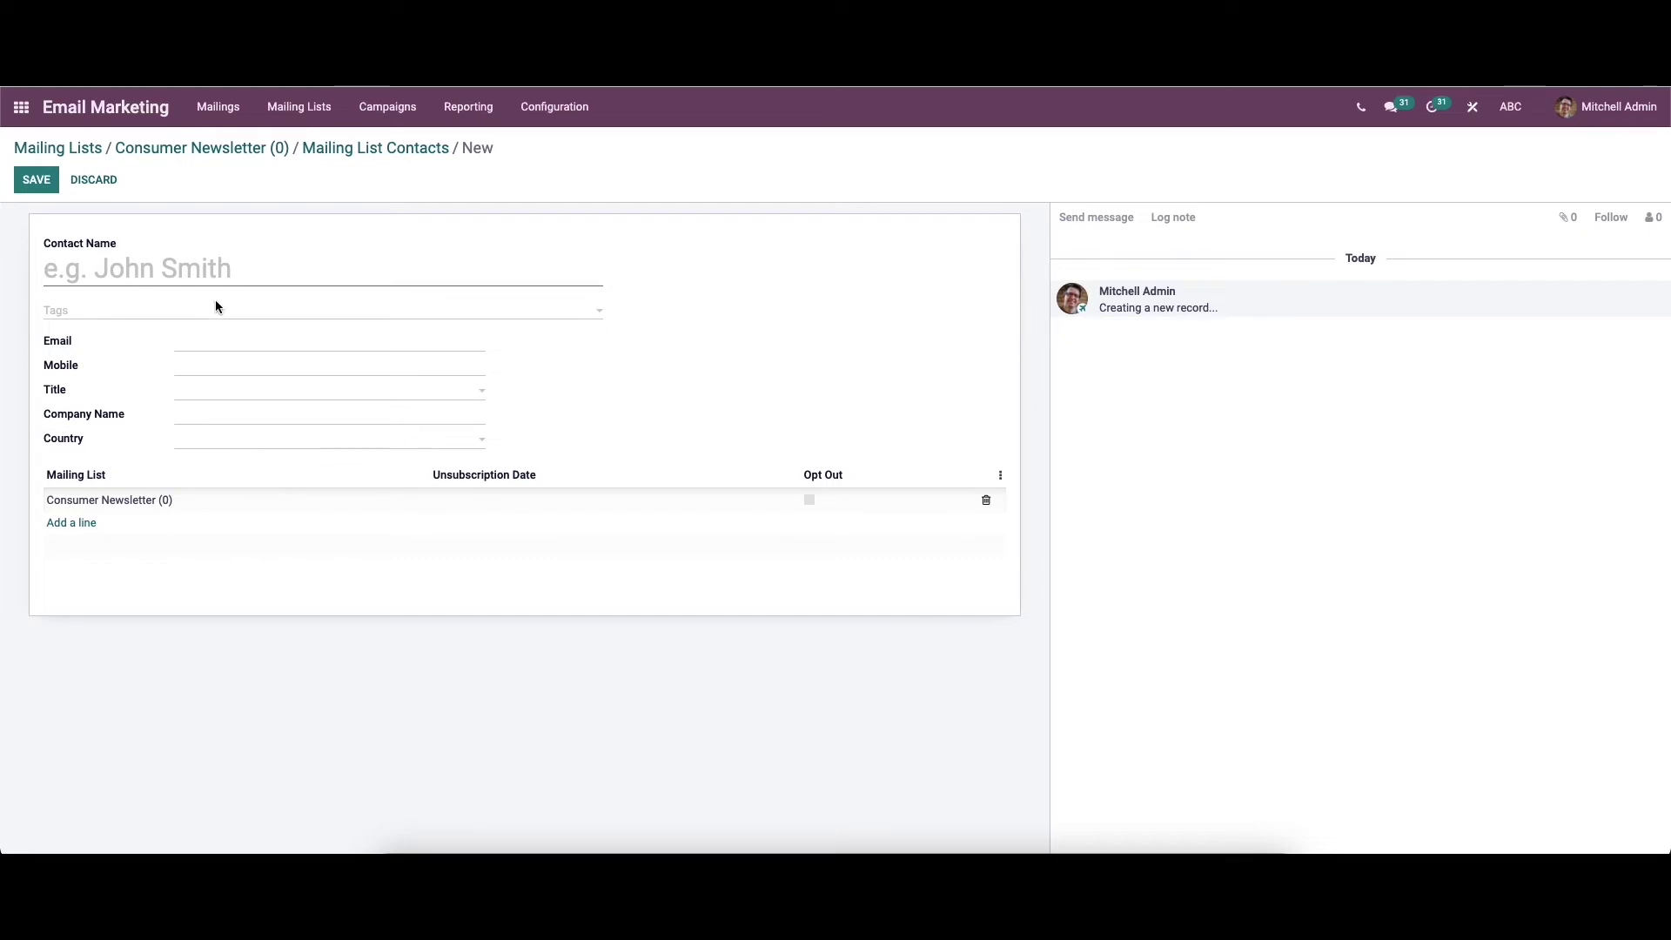
pyautogui.click(93, 179)
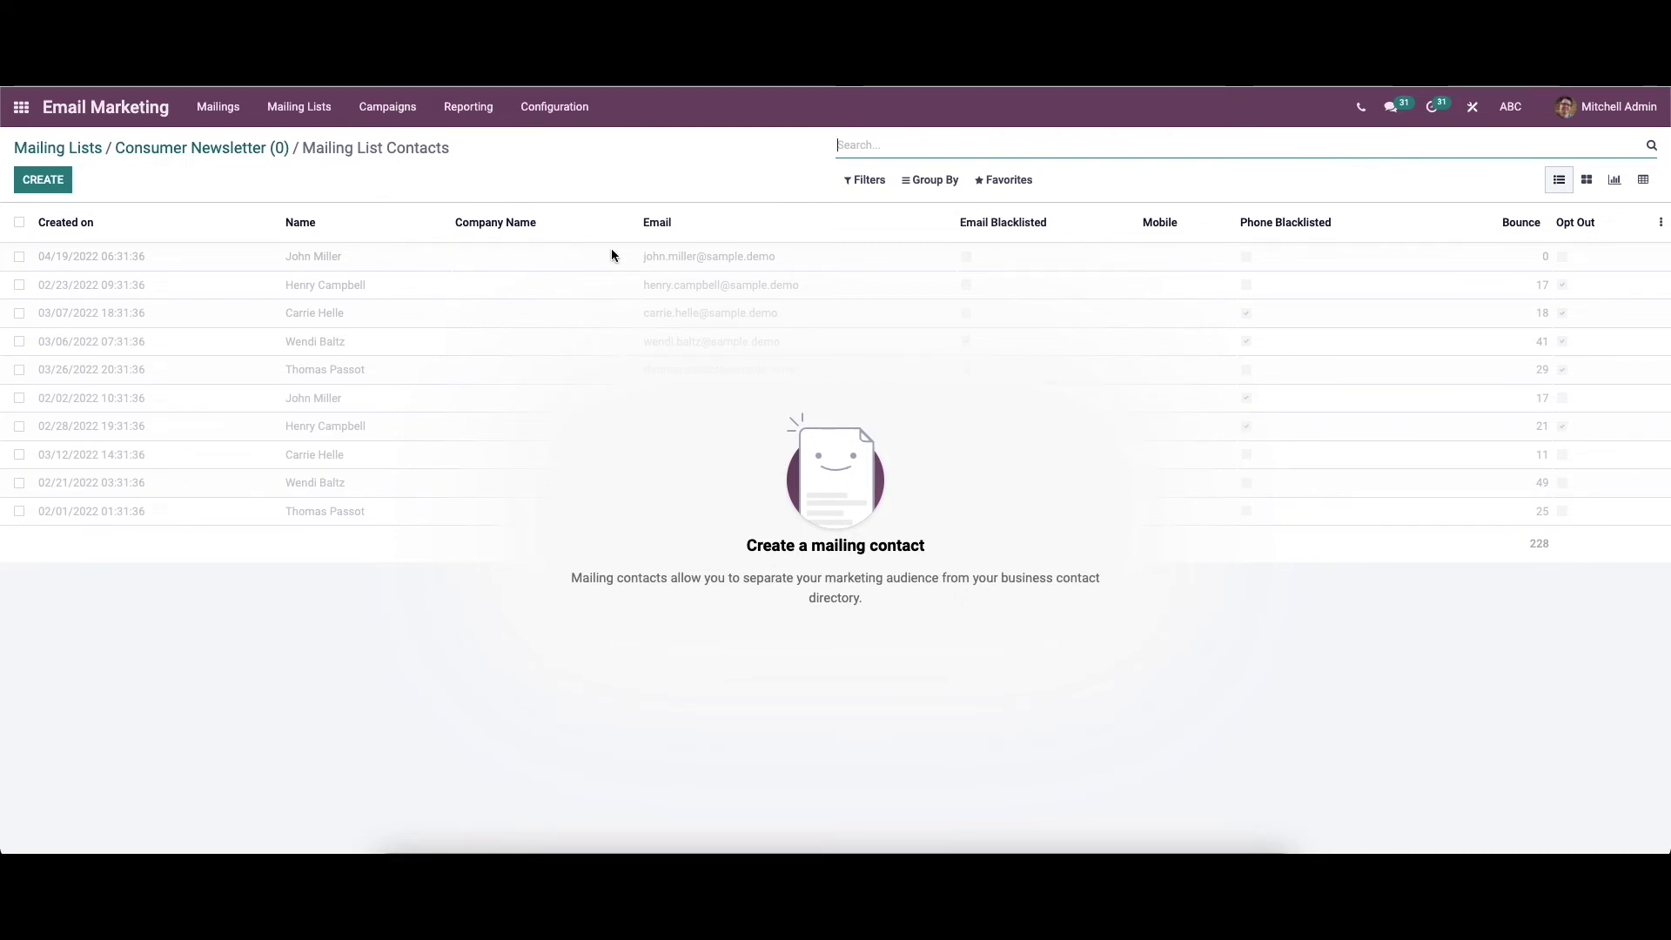
# - Upload the 'Mailing Contact xlsx' spreadsheet from Documents into the record importer
pyautogui.click(1001, 179)
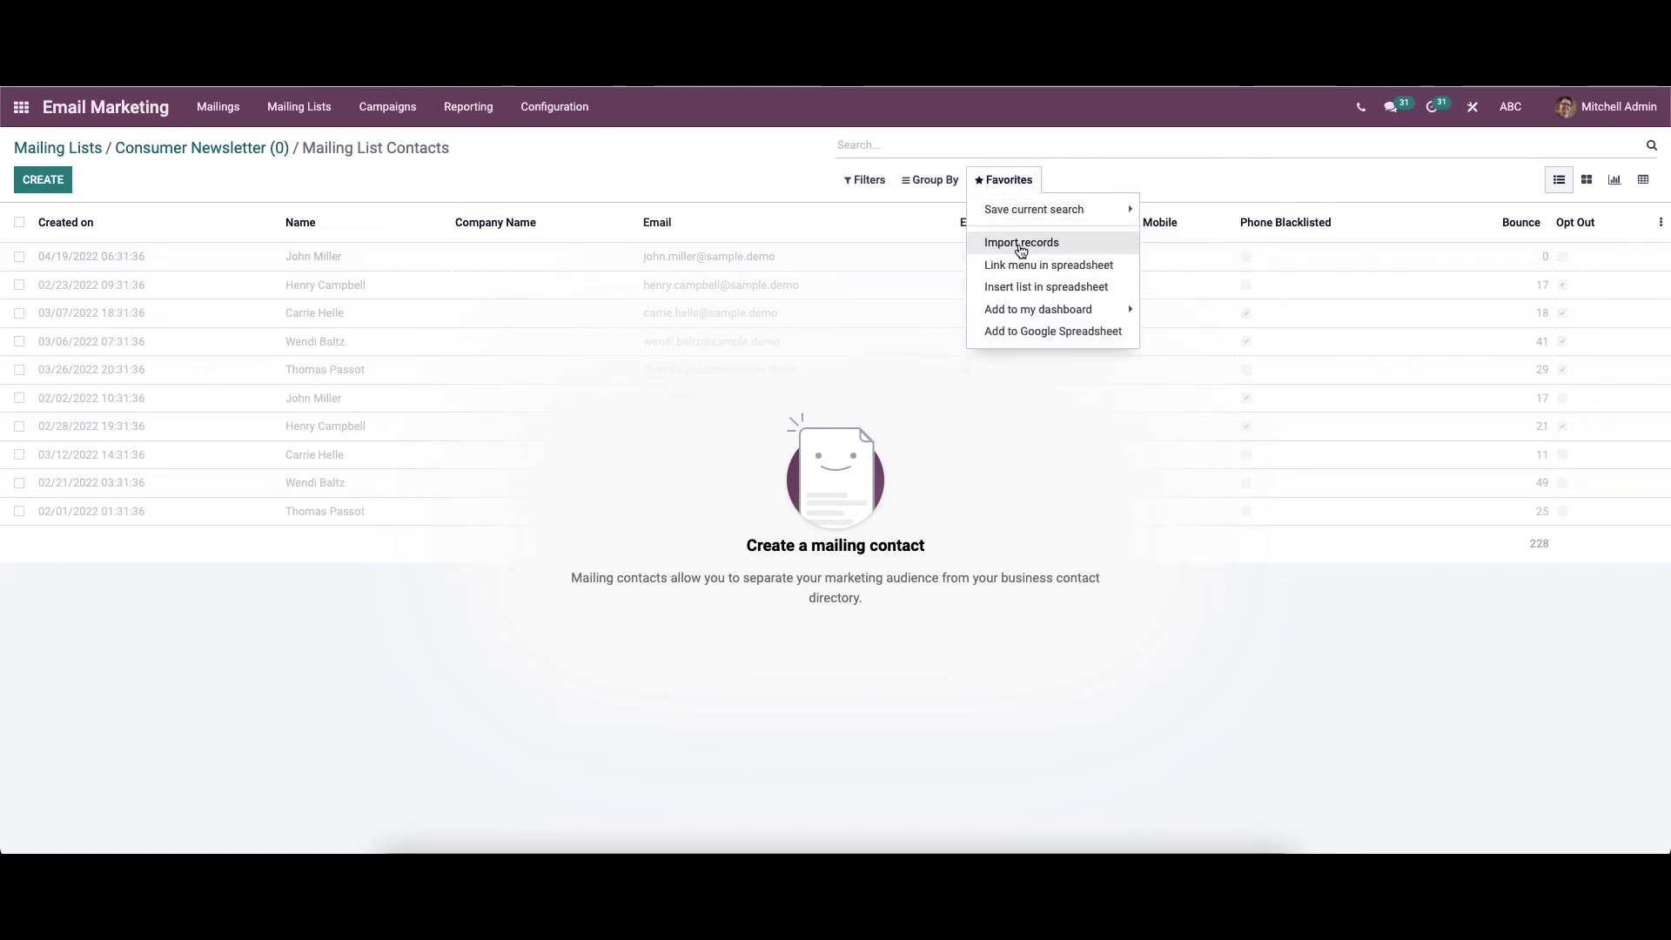
pyautogui.click(1019, 243)
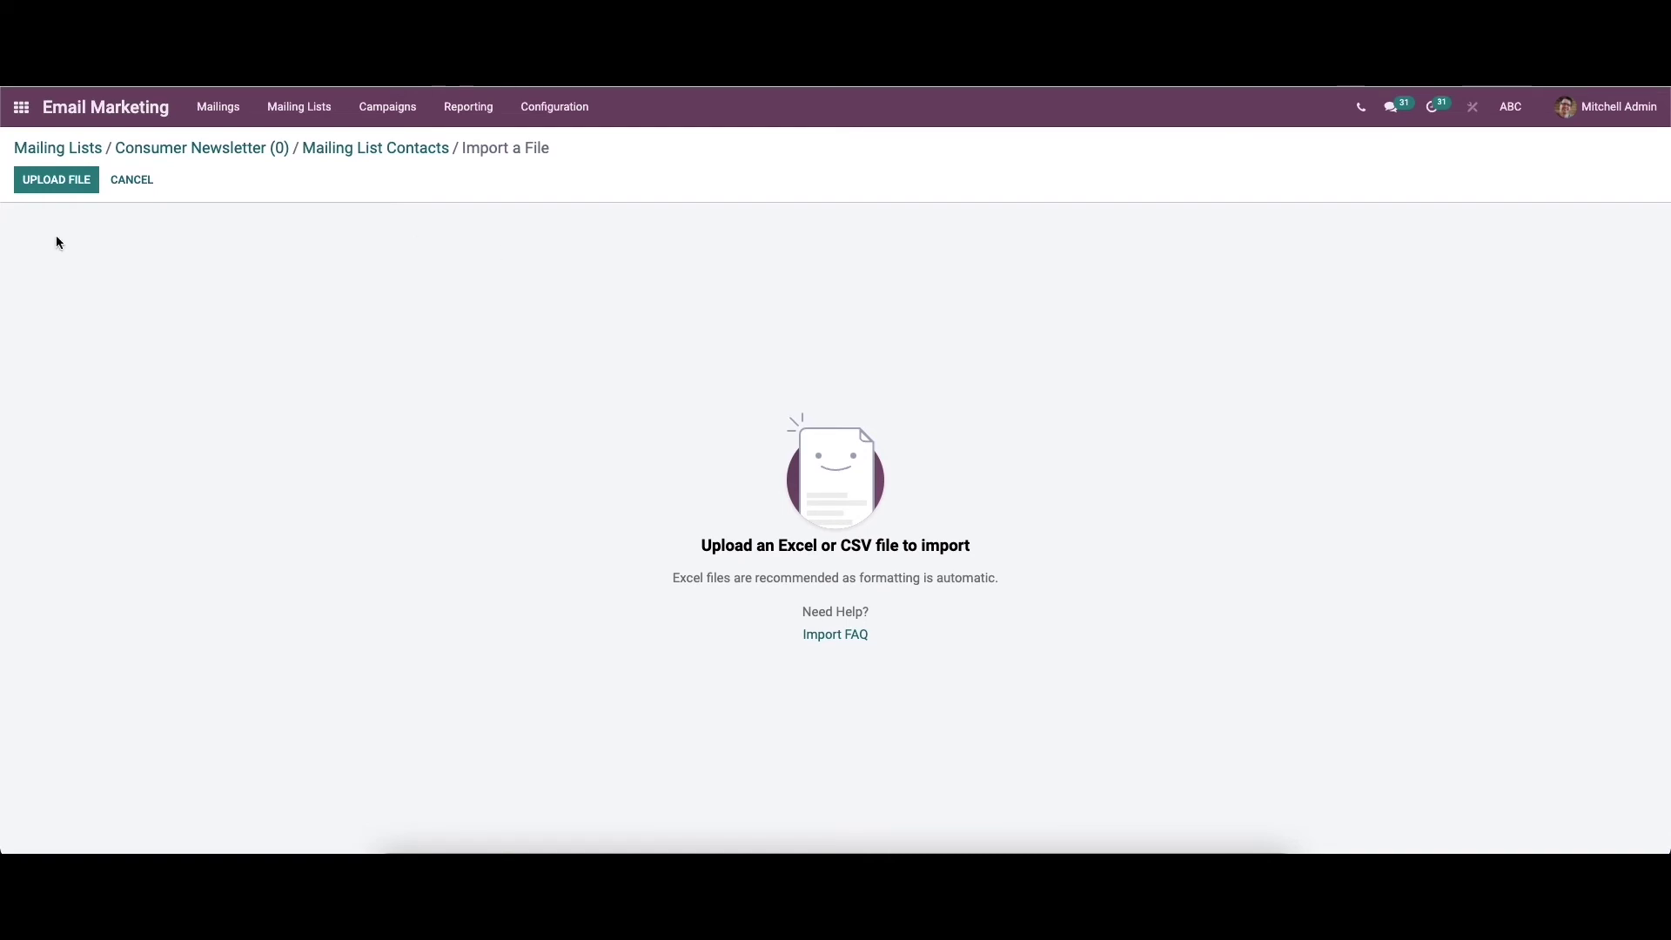
pyautogui.click(55, 192)
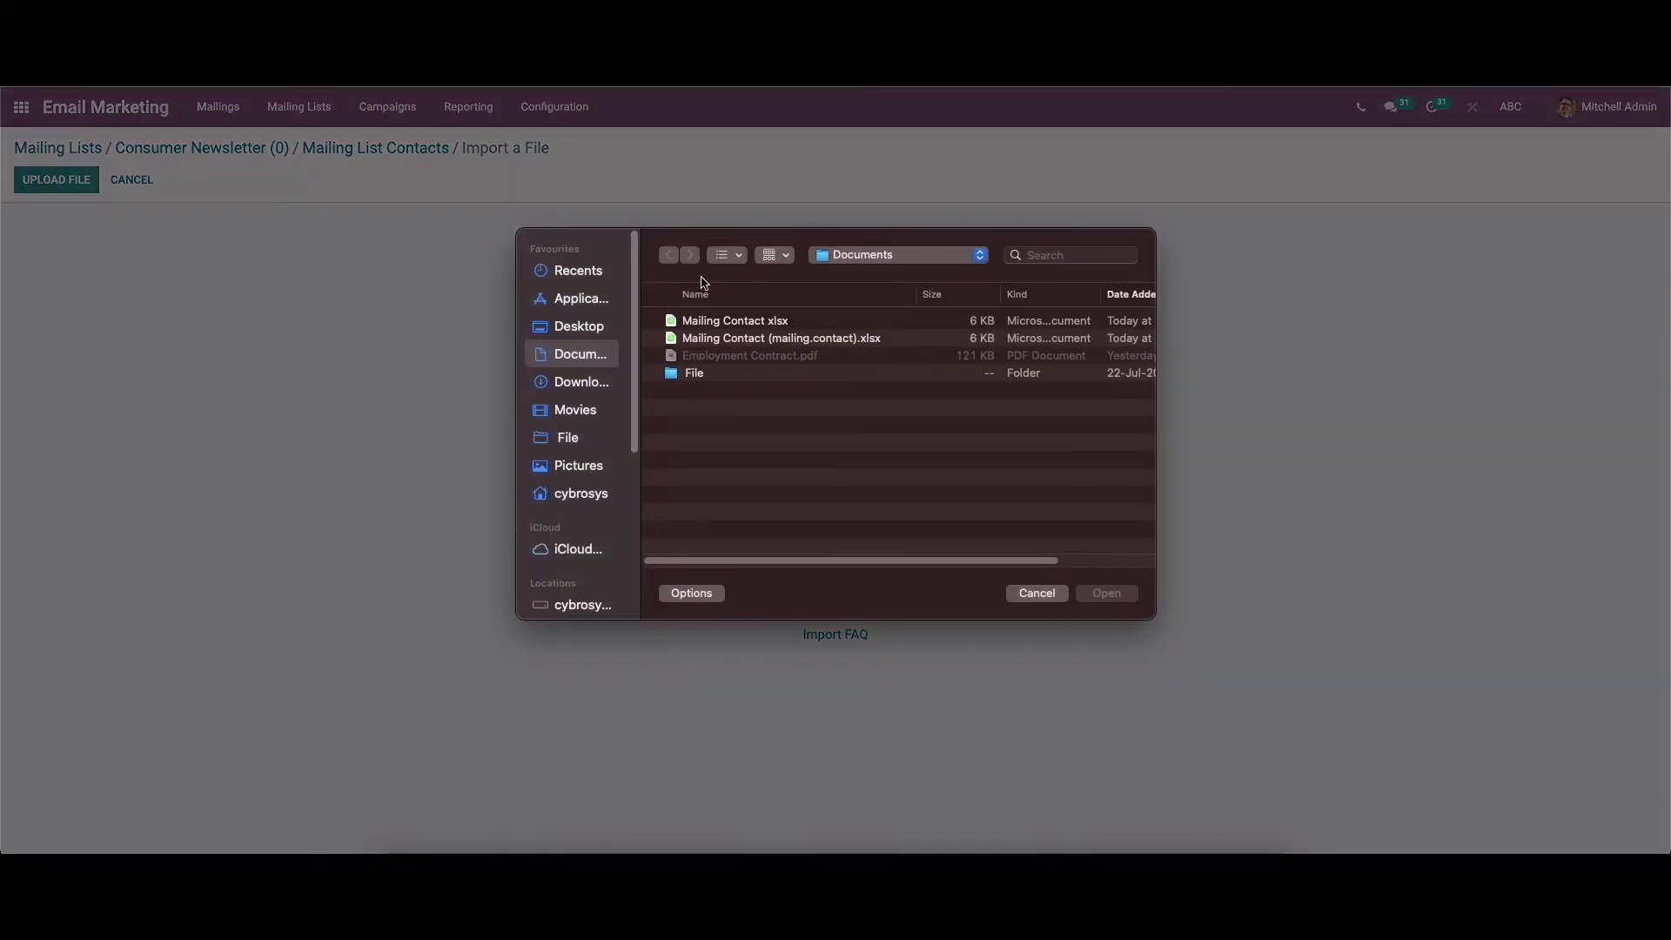
pyautogui.click(759, 323)
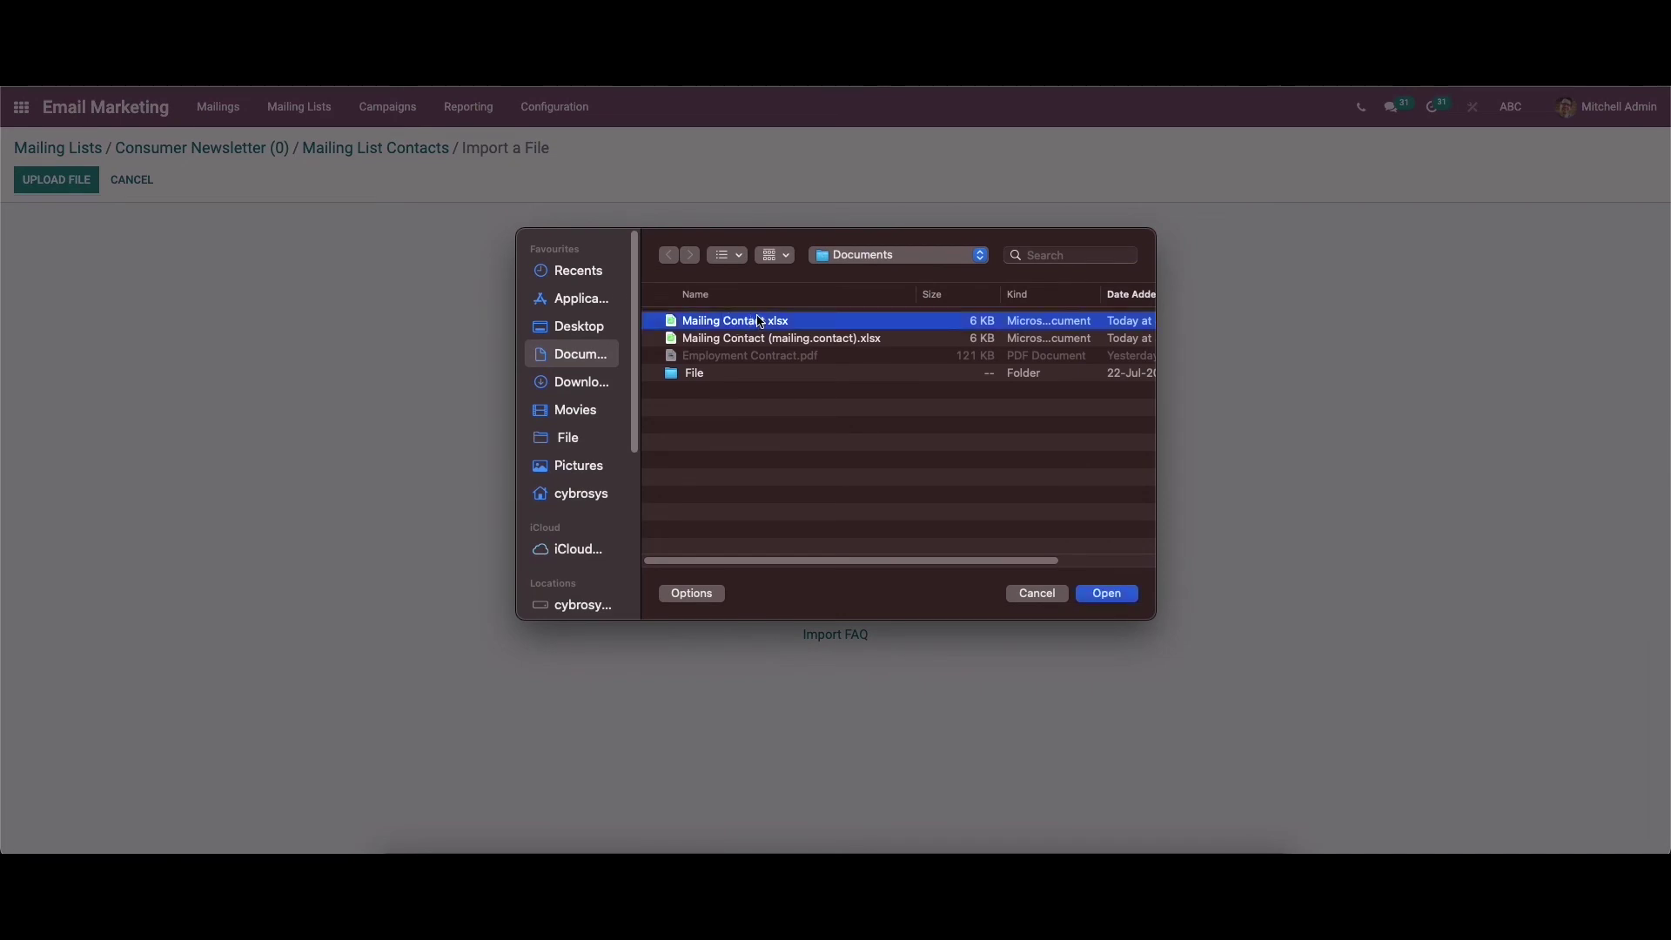
pyautogui.click(1105, 593)
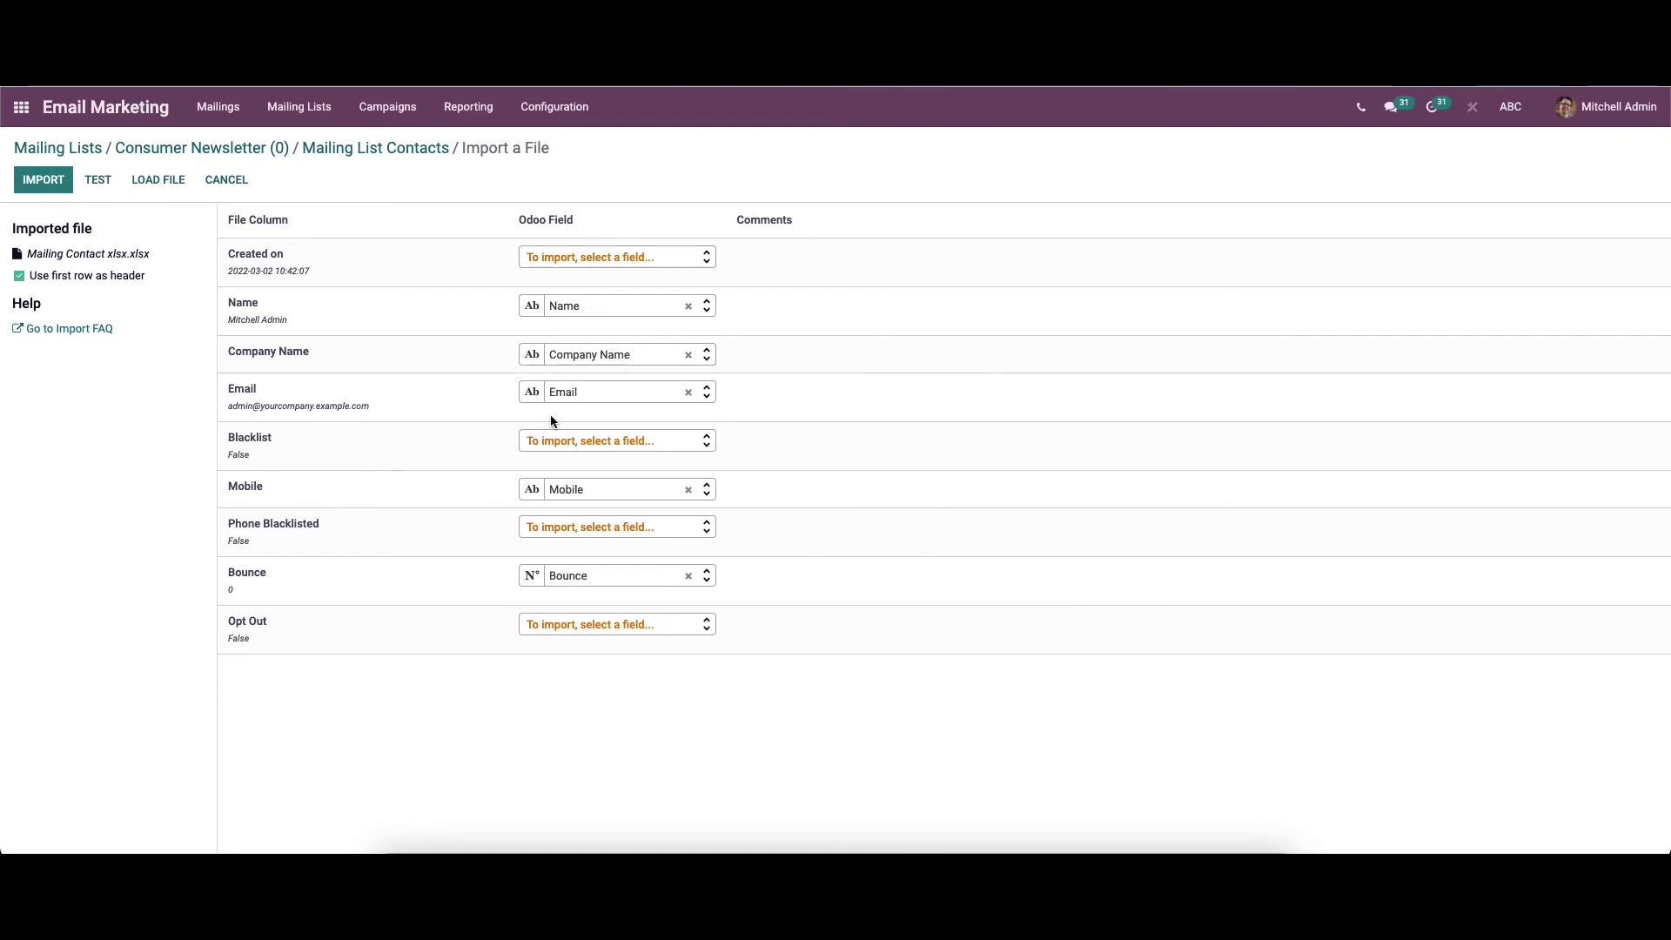
# - Import the nine contacts from the loaded Mailing Contact spreadsheet
pyautogui.click(44, 179)
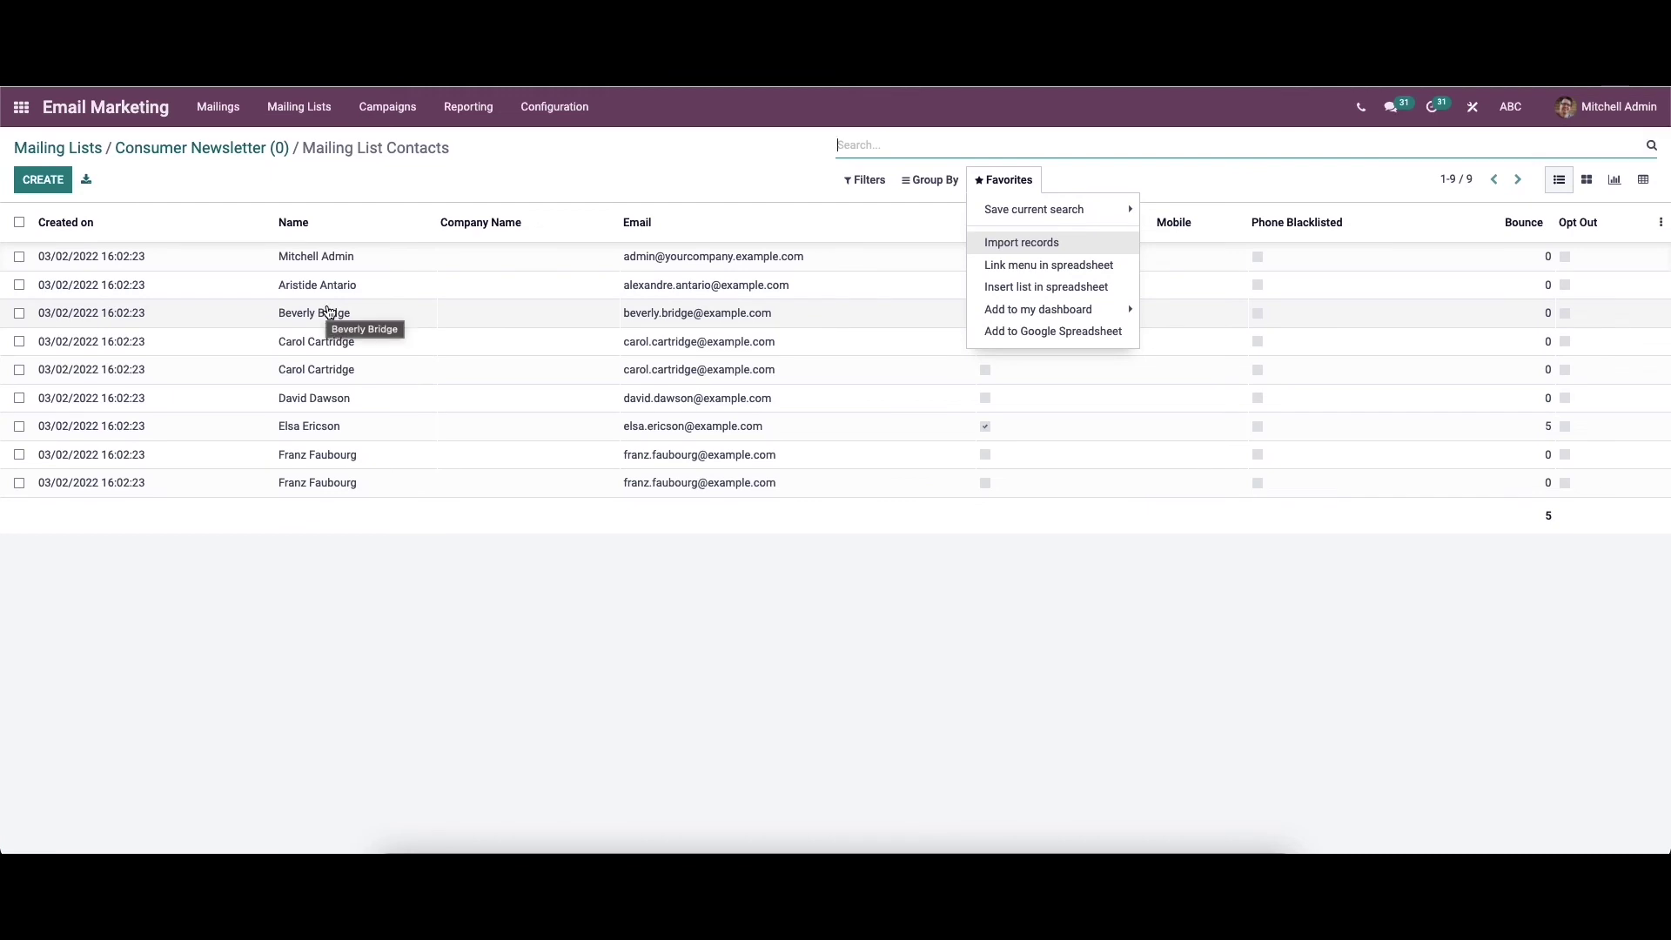
# - Go back to the Consumer Newsletter record via the breadcrumb, now showing 9 recipients
pyautogui.click(261, 149)
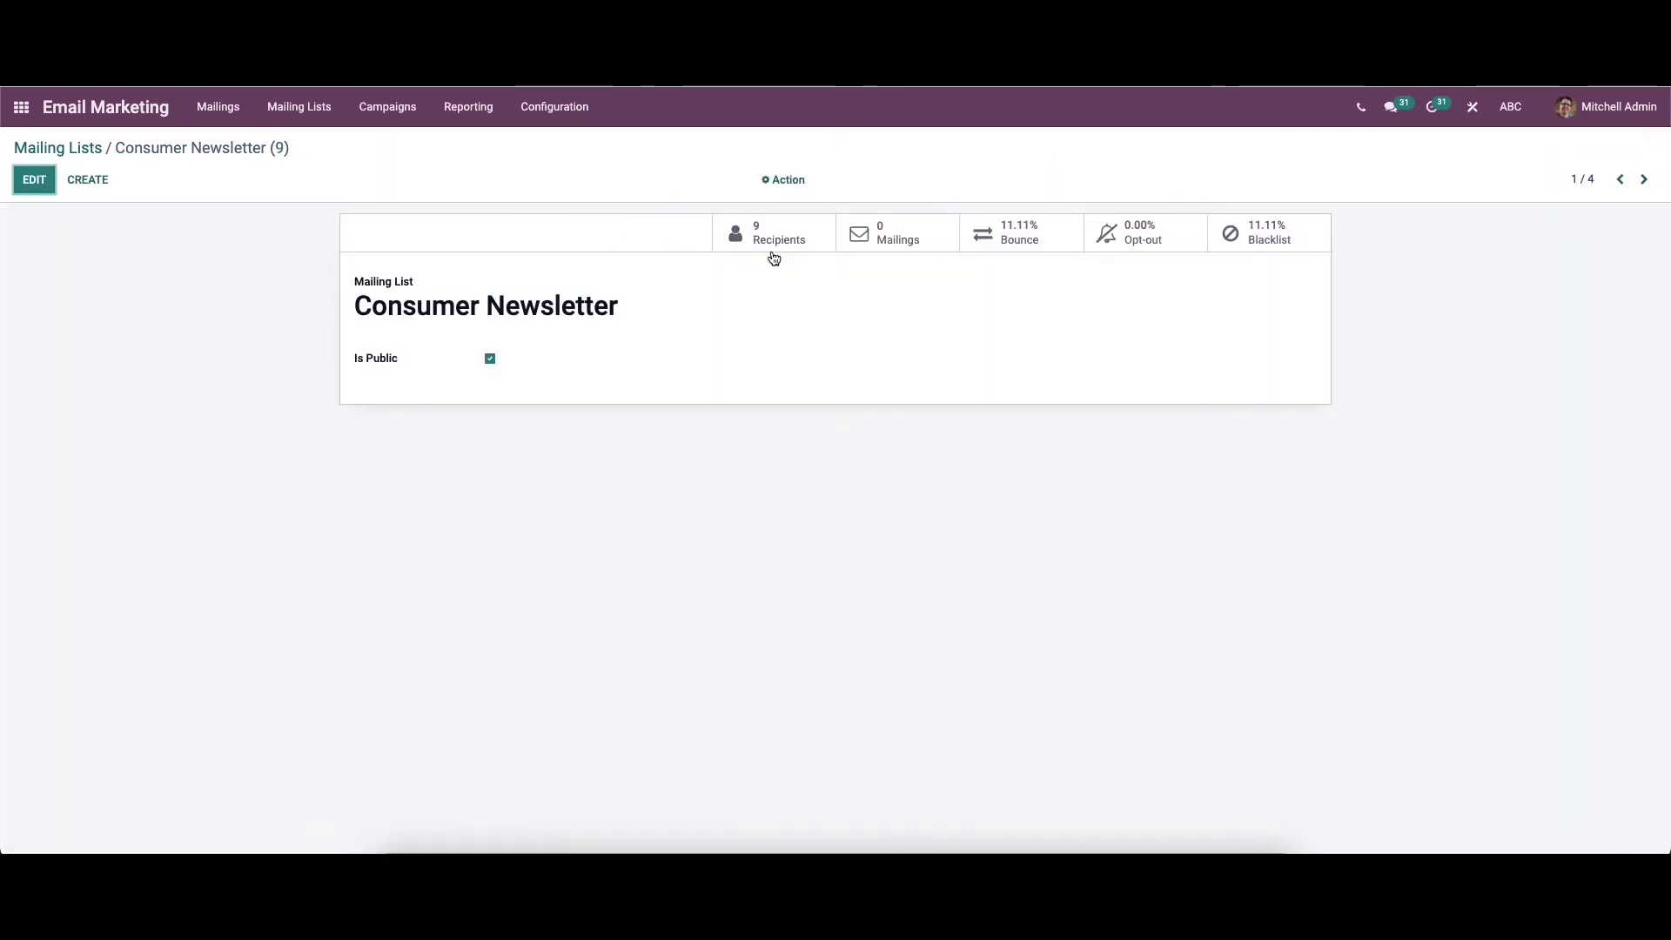